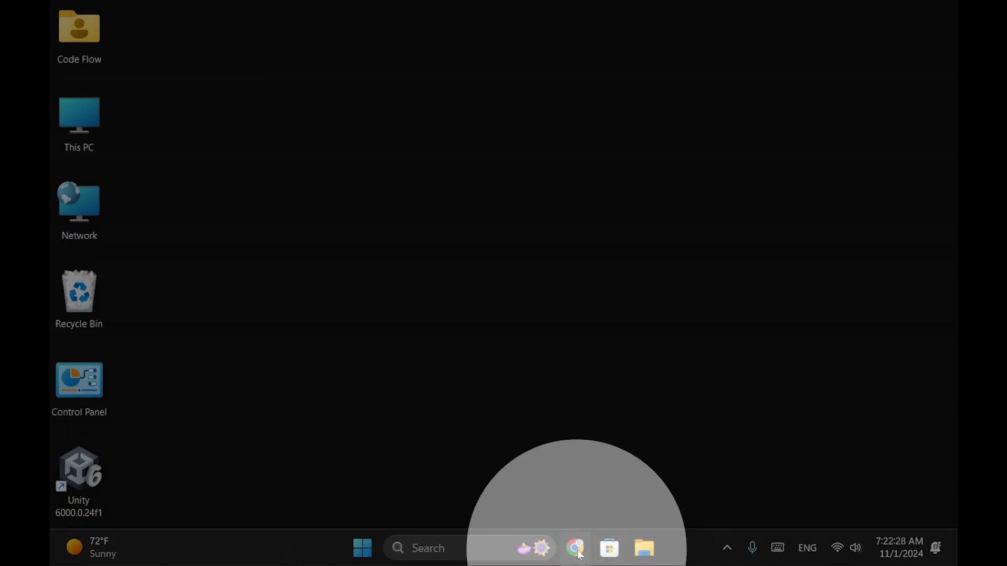
# Launch Google Chrome from the taskbar.
pyautogui.click(575, 548)
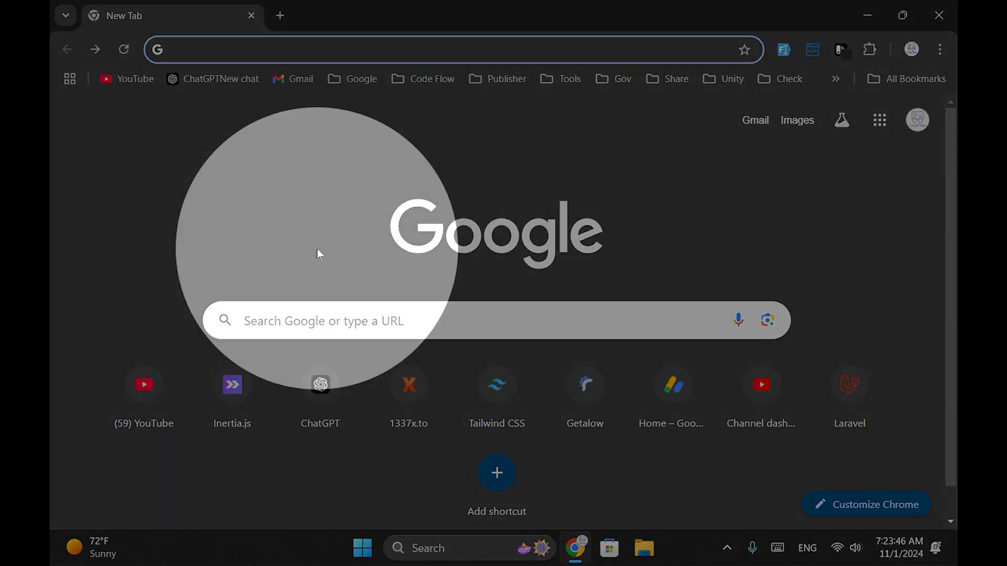
# Run a Google search for 'itunes' from the address bar.
pyautogui.write('itunes')
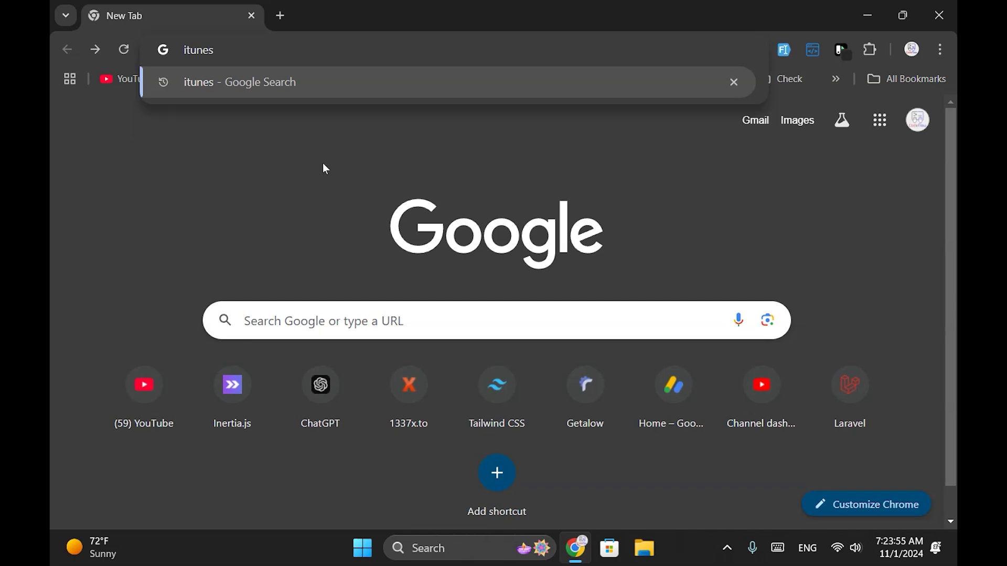
pyautogui.press('Return')
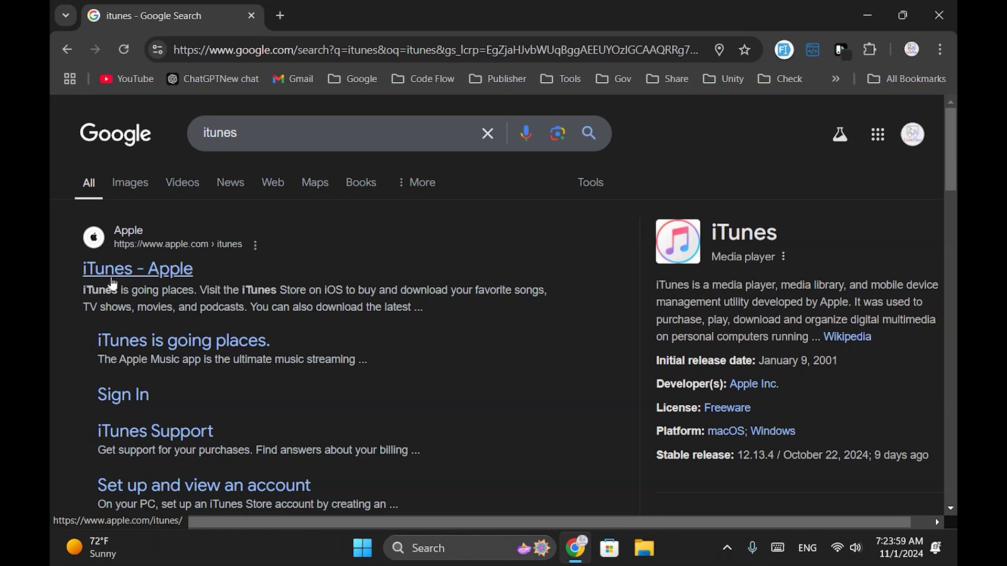
# Open the 'iTunes - Apple' result and restore the page to normal zoom.
pyautogui.click(133, 271)
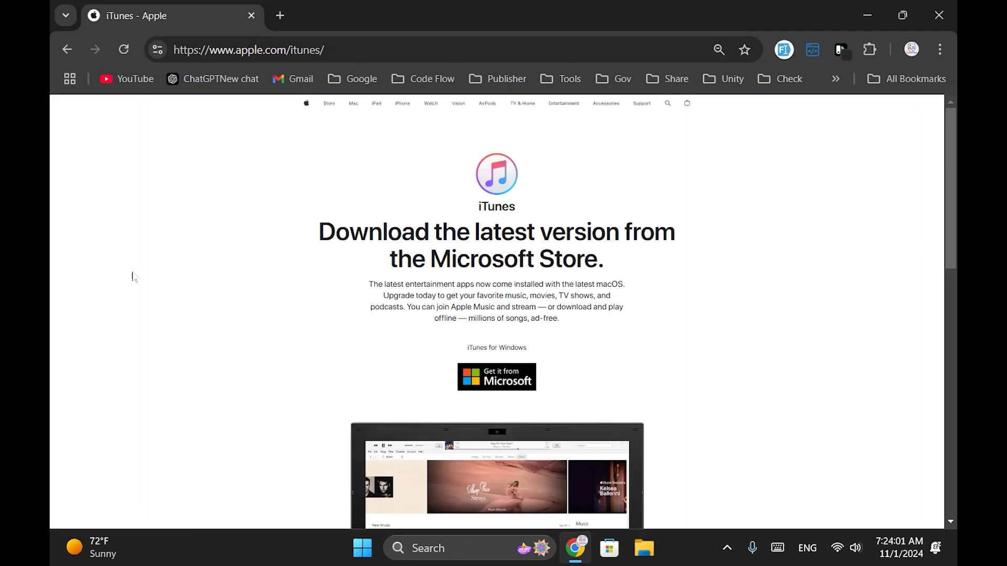
pyautogui.hotkey('ctrl', '+')
pyautogui.hotkey('ctrl', '+')
pyautogui.hotkey('ctrl', '+')
pyautogui.hotkey('ctrl', '+')
pyautogui.hotkey('ctrl', '+')
pyautogui.moveTo(629, 422); pyautogui.dragTo(749, 369)
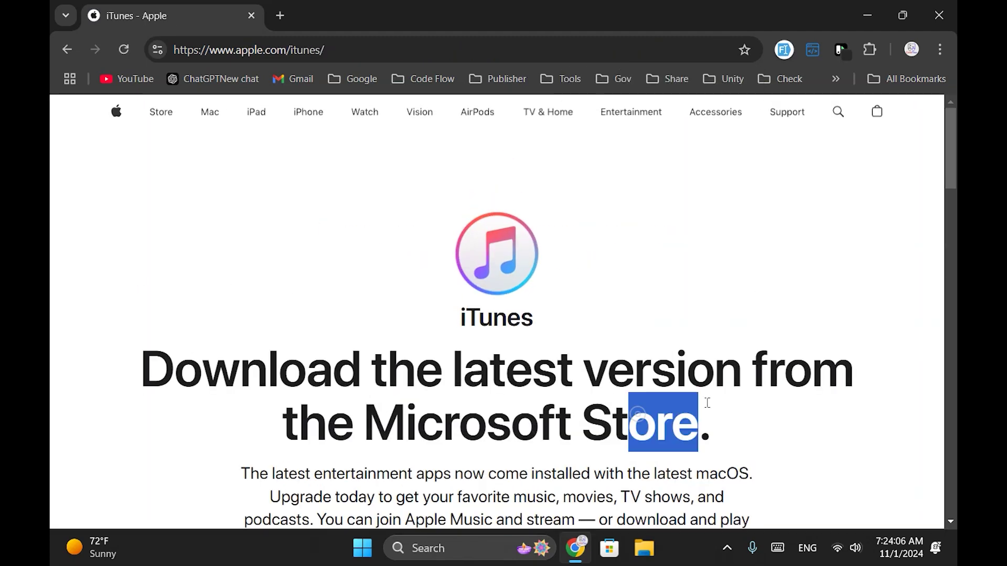
pyautogui.click(573, 394)
# Switch Apple's iTunes page to the Windows download version.
pyautogui.scroll(-2, 574, 393)
pyautogui.scroll(-3, 574, 394)
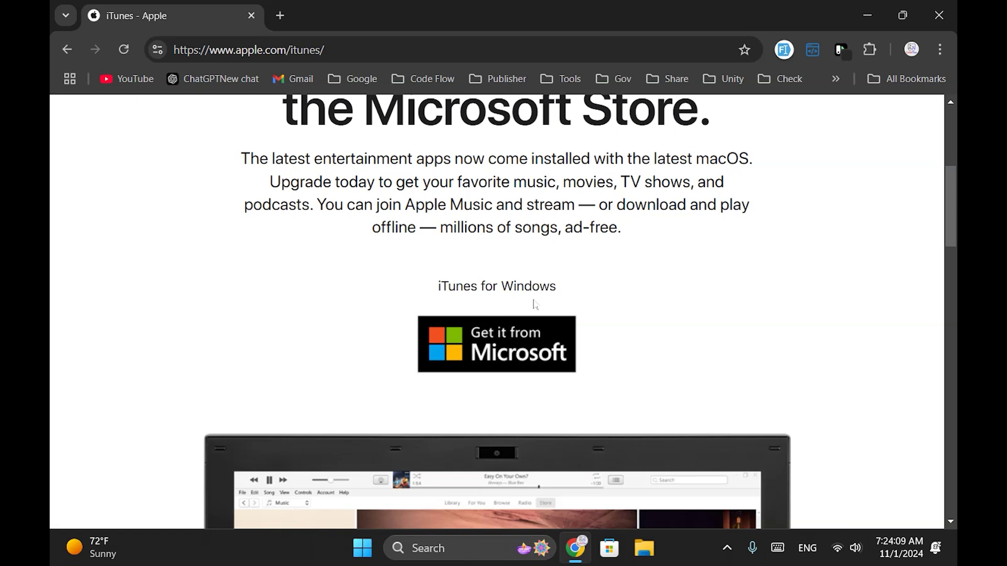
pyautogui.scroll(-9, 592, 372)
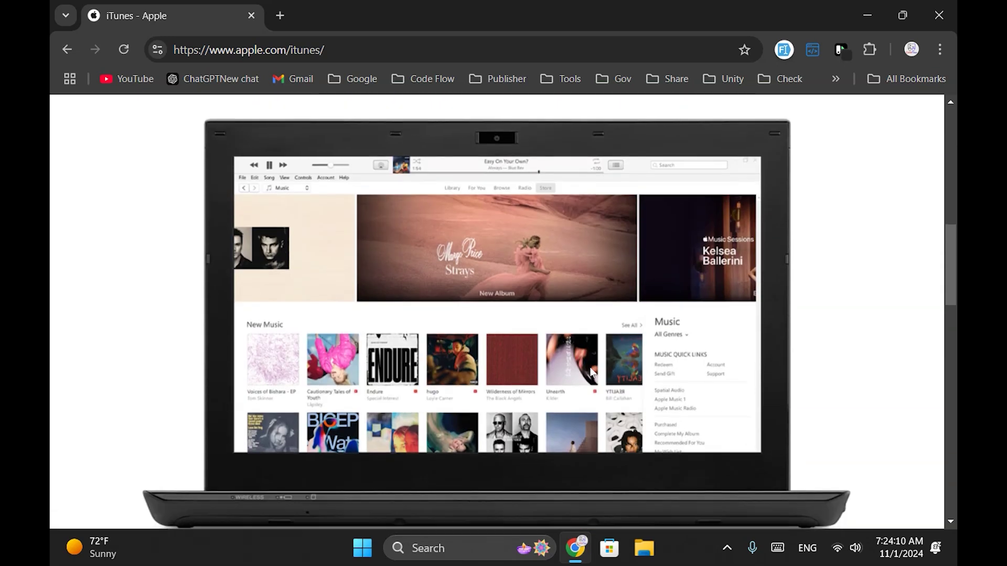
pyautogui.scroll(-1, 519, 387)
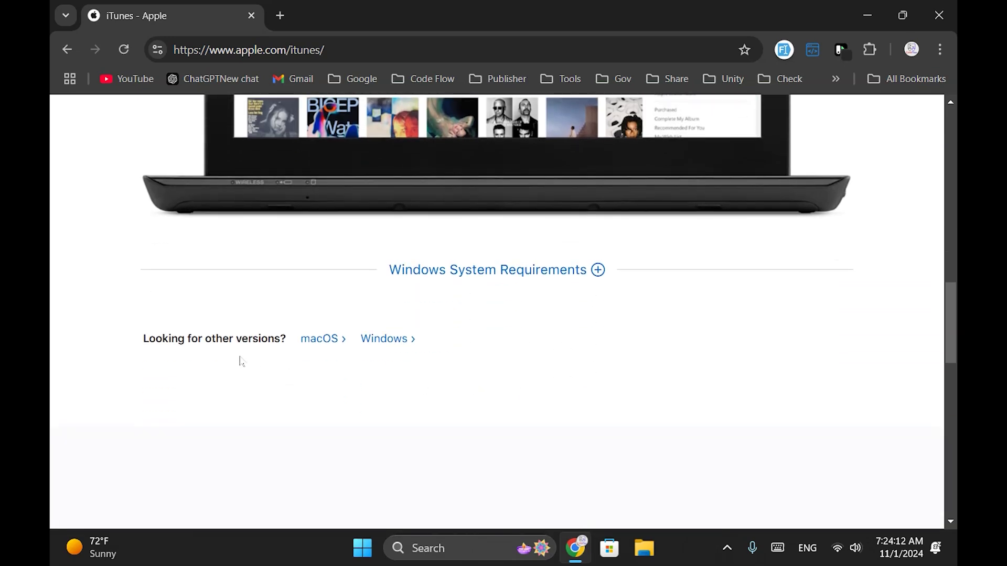
pyautogui.click(388, 339)
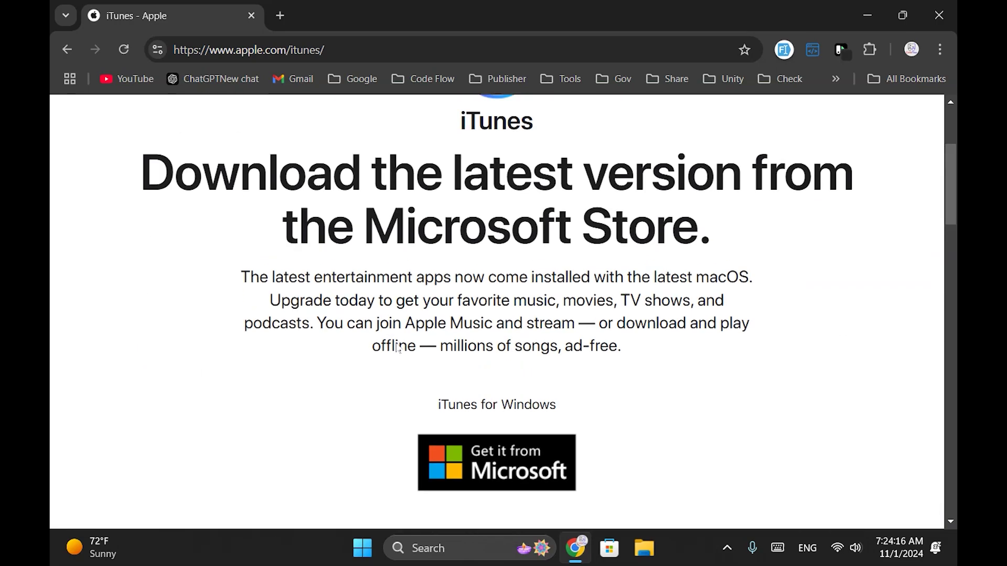
pyautogui.scroll(-10, 397, 343)
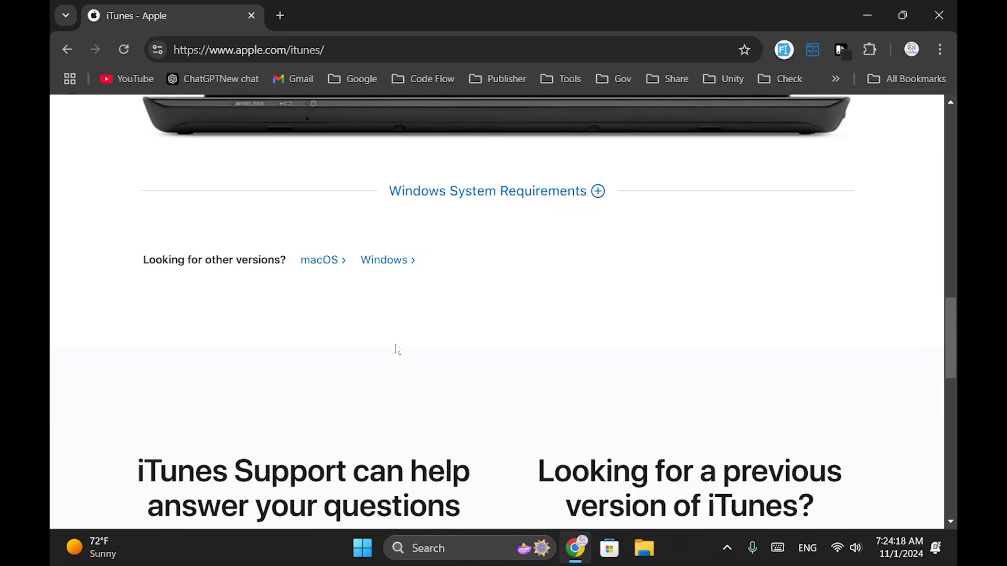
pyautogui.scroll(1, 343, 313)
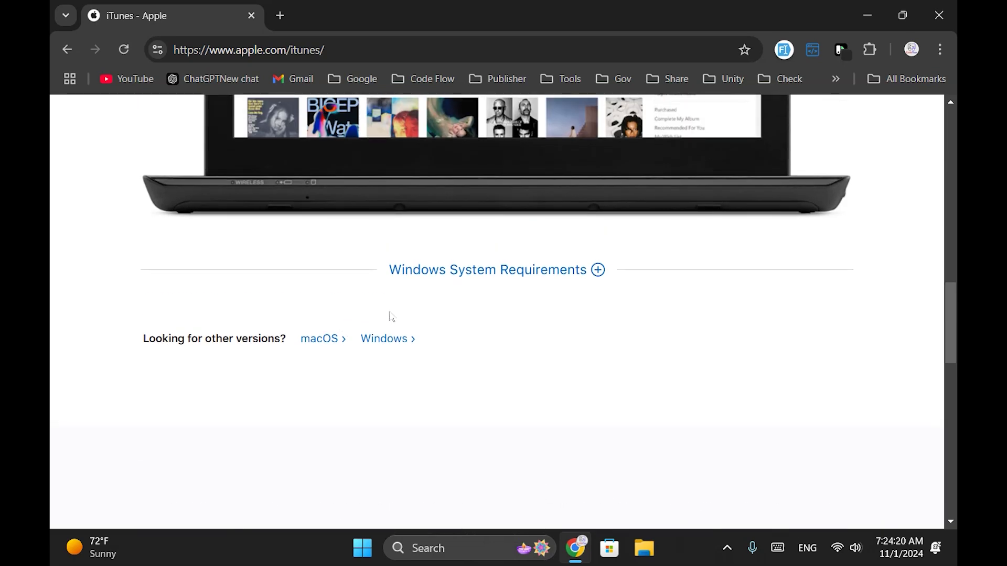
pyautogui.click(383, 340)
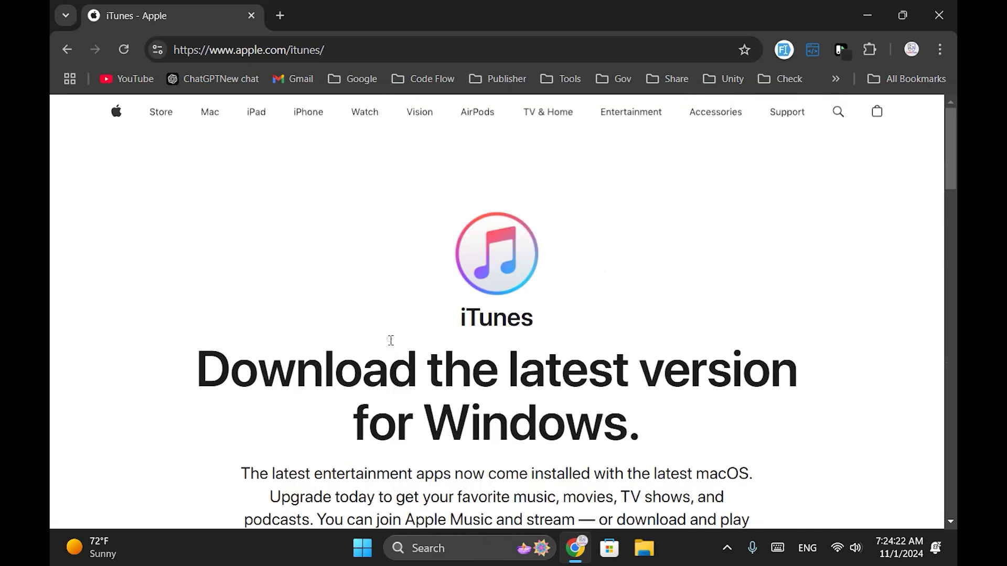
# Download the 202 MB 64-bit iTunes for Windows installer.
pyautogui.scroll(-6, 391, 341)
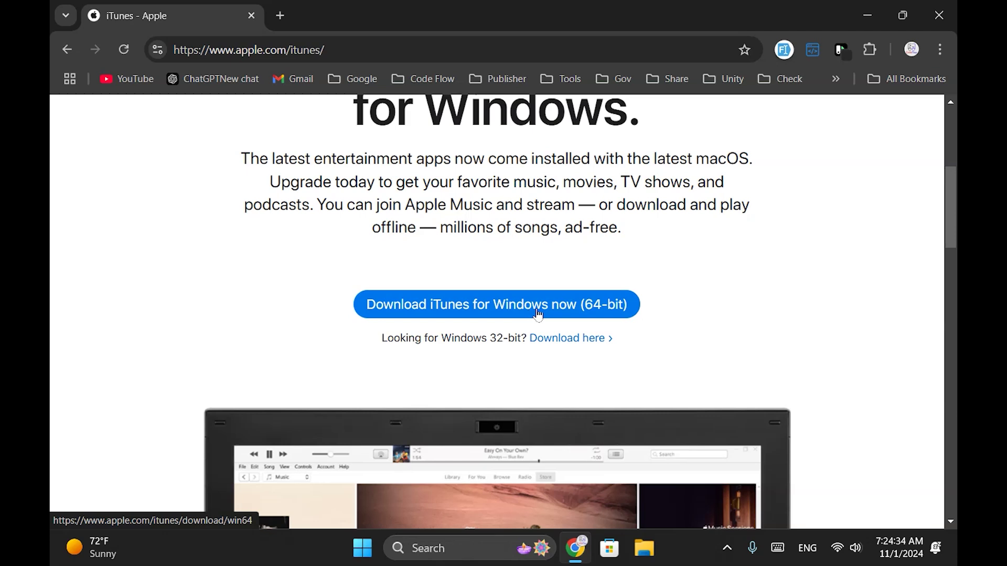
pyautogui.click(522, 315)
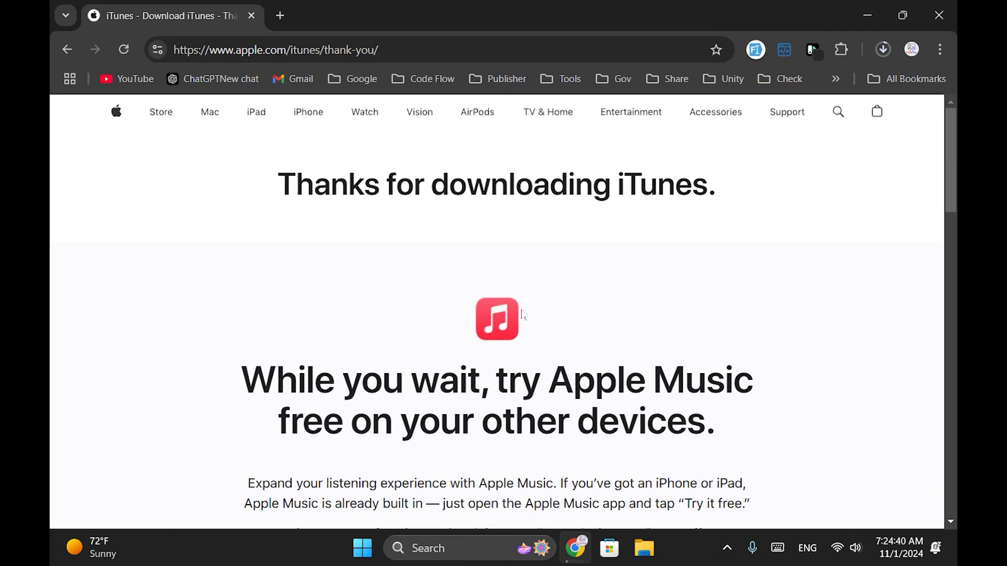
pyautogui.scroll(-3, 325, 333)
pyautogui.scroll(1, 320, 331)
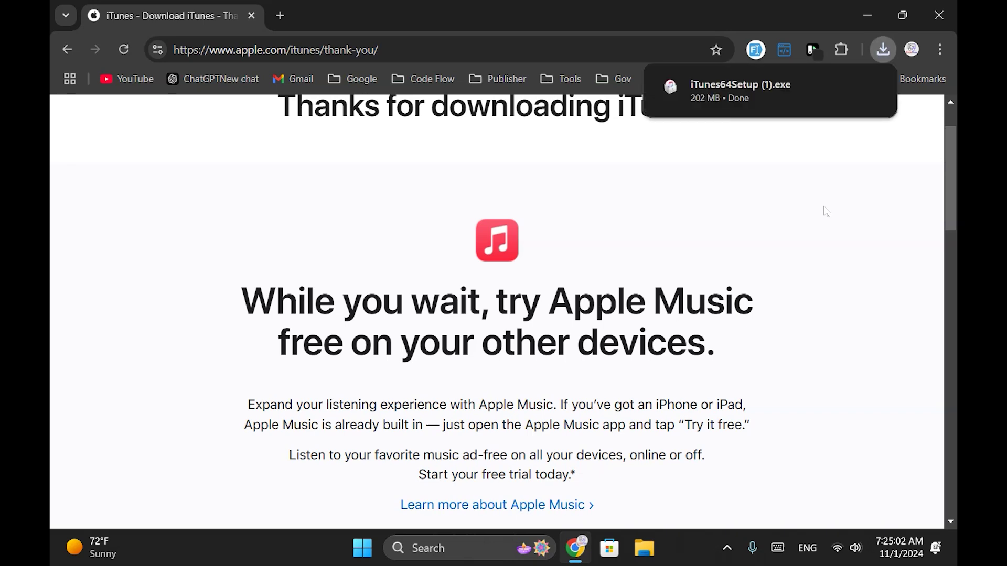
# Run the downloaded iTunes64Setup installer and minimize Chrome.
pyautogui.click(753, 98)
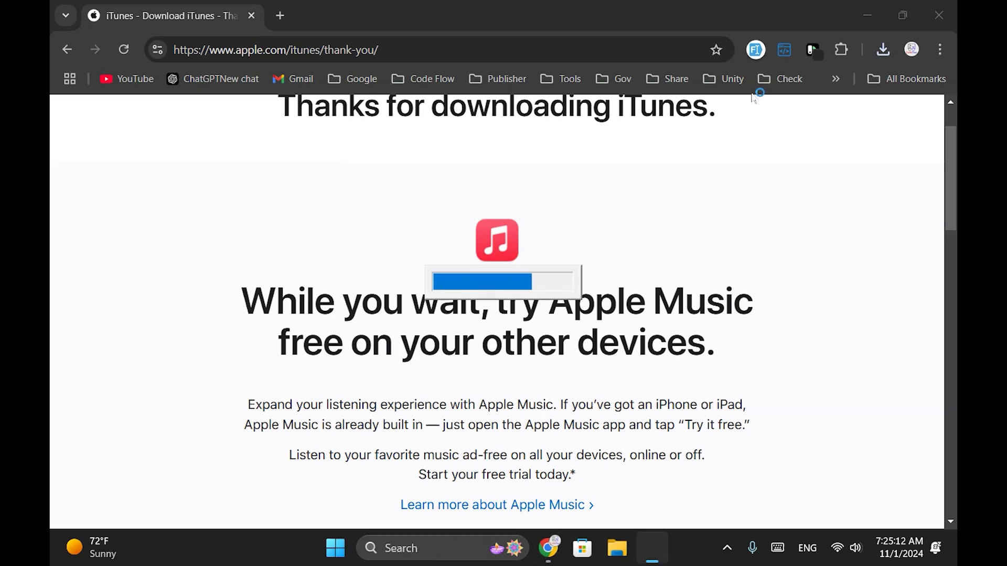
pyautogui.click(868, 15)
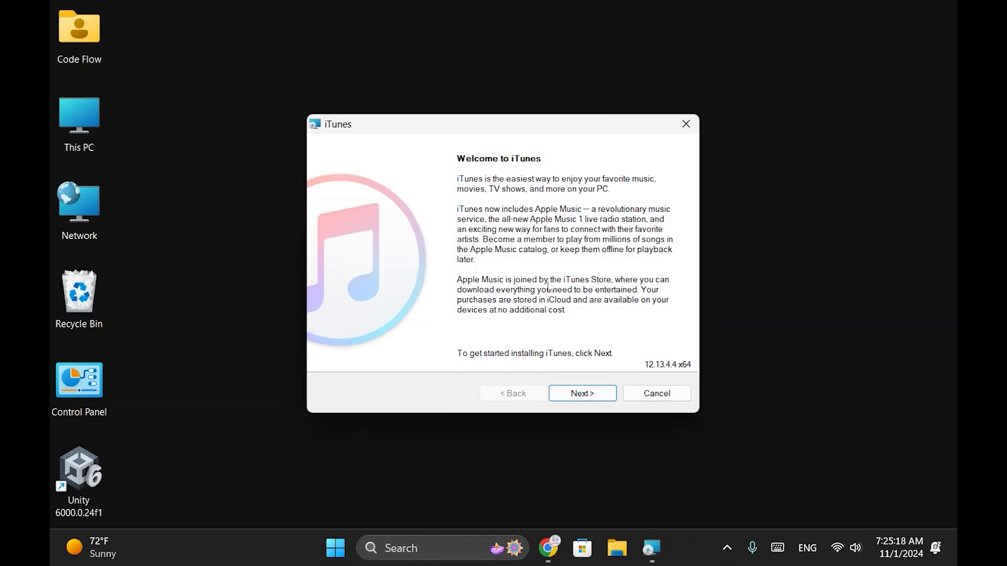
# Install iTunes with the default options and finish, opening iTunes afterwards.
pyautogui.click(591, 395)
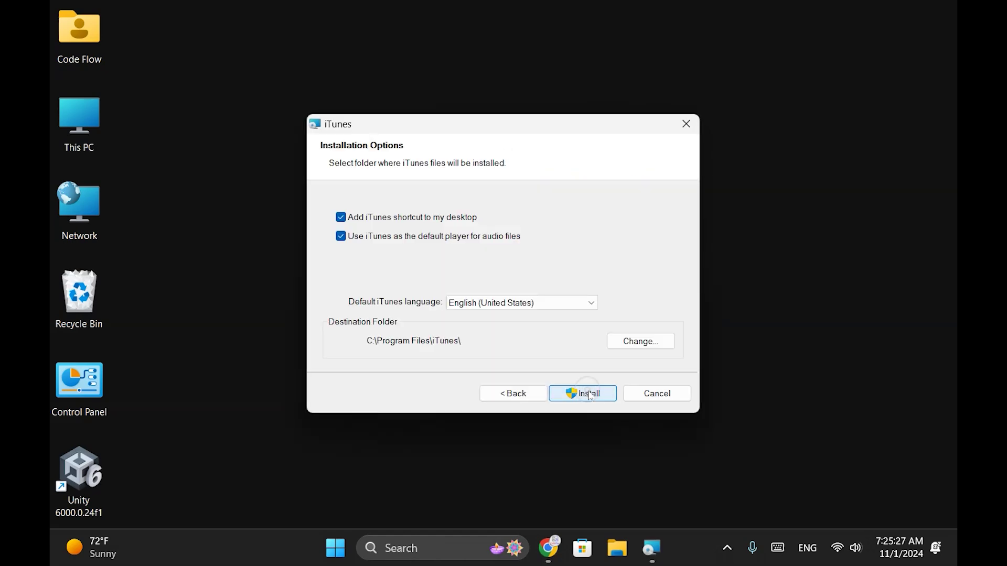
pyautogui.click(584, 395)
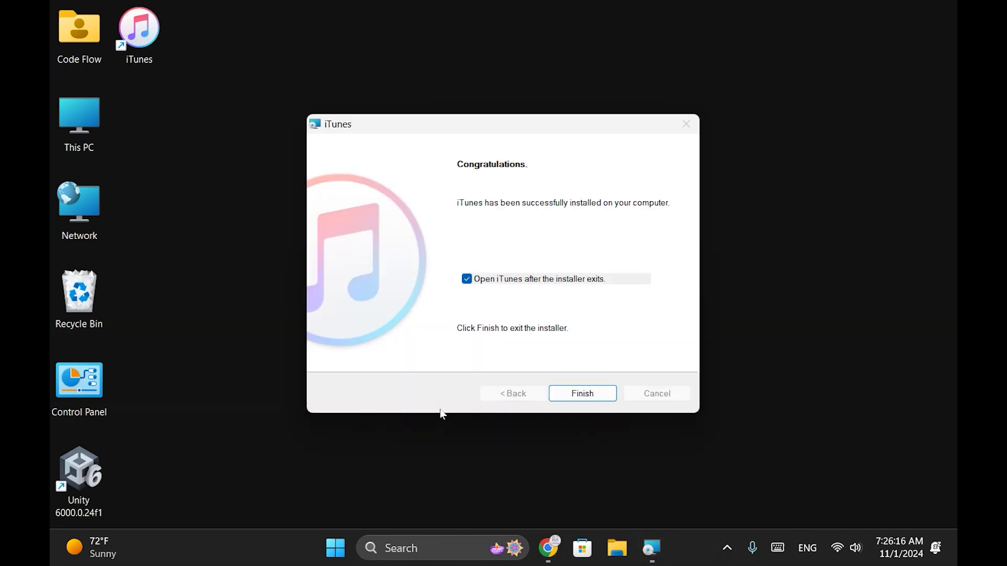
pyautogui.click(598, 397)
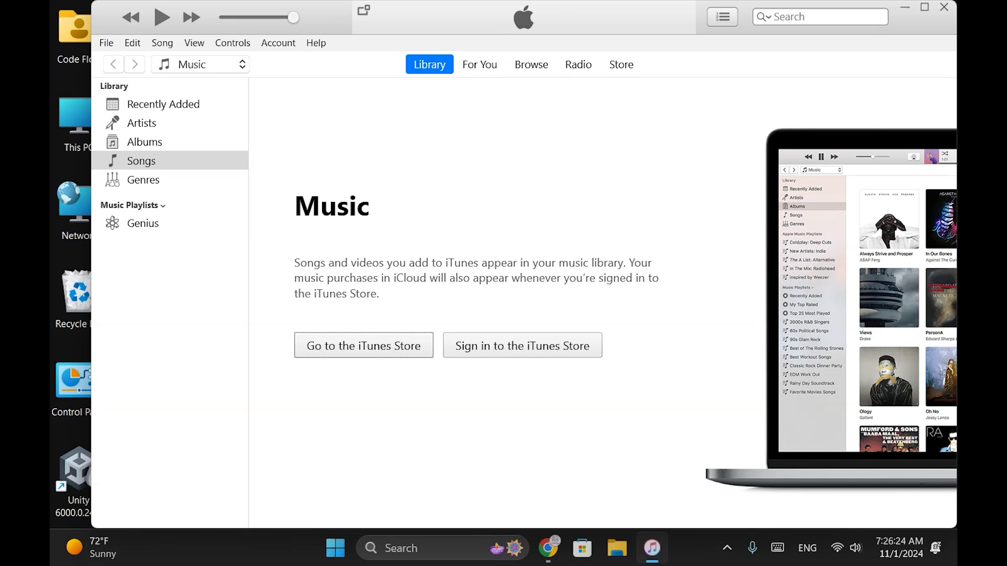
# Move the iTunes window higher and further left.
pyautogui.moveTo(434, 18); pyautogui.dragTo(387, 4)
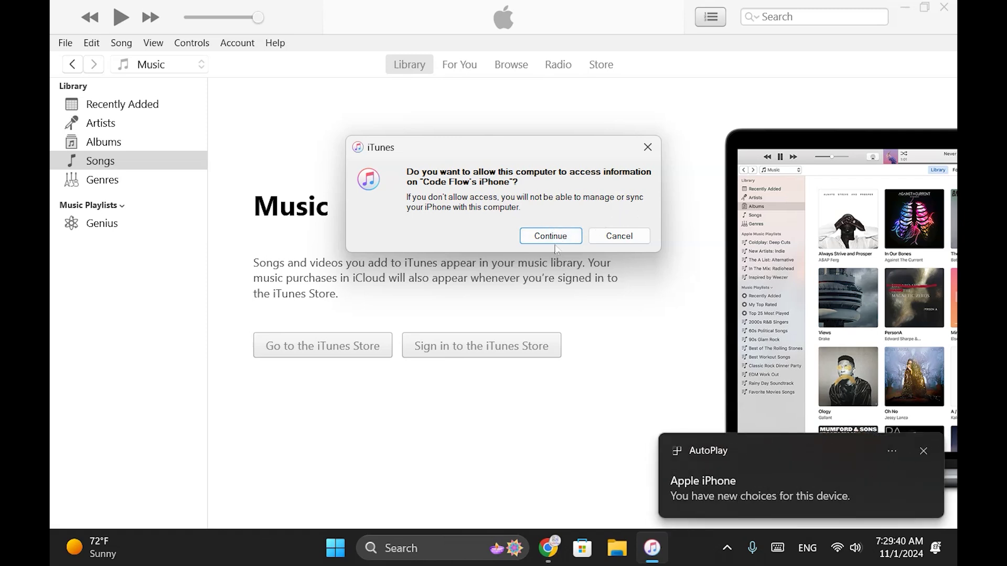
# Allow this computer to access the iPhone and close the iPhone storage window.
pyautogui.click(550, 238)
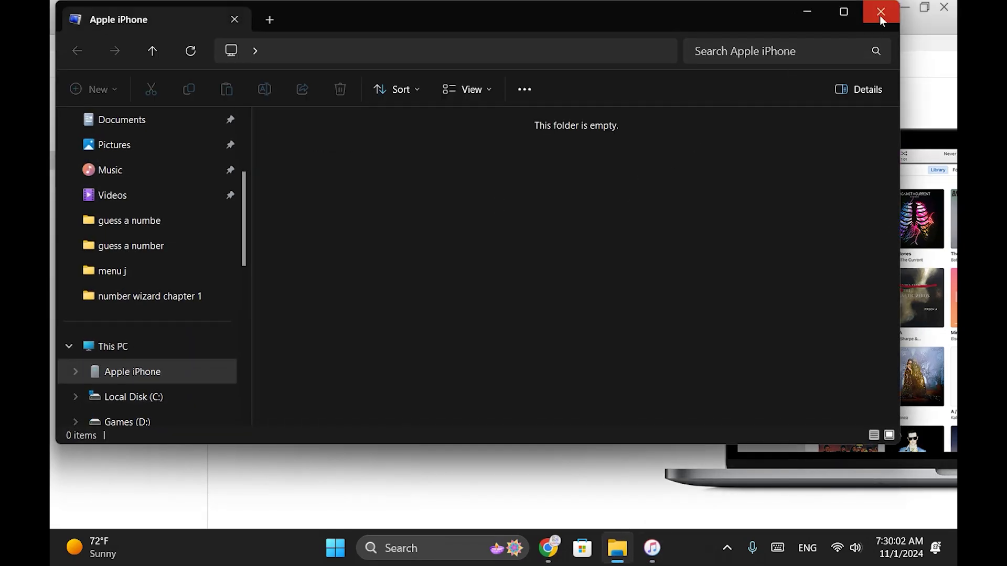
pyautogui.click(881, 12)
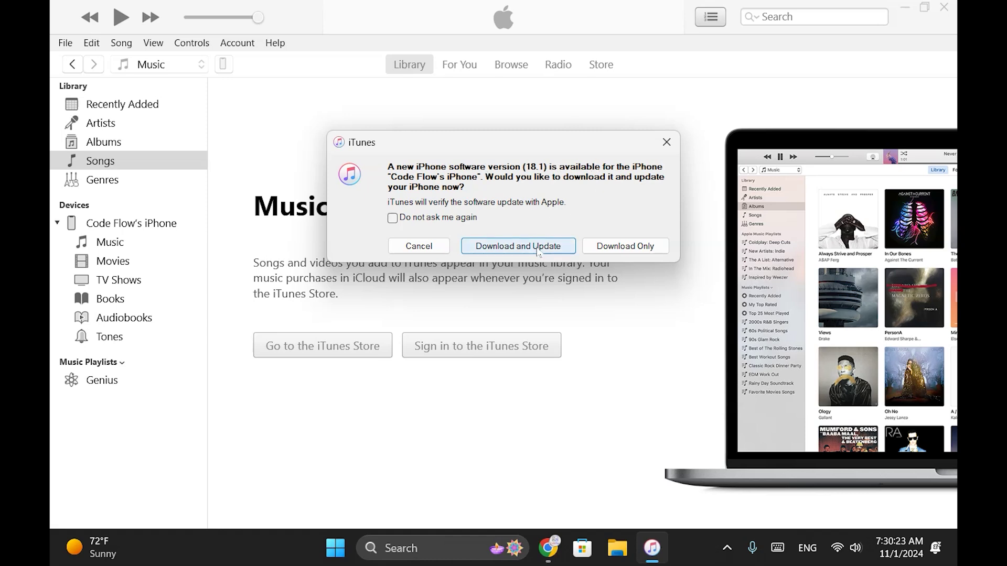
# Choose Download and Update for iPhone software 18.1, pass the release notes and agree to the licence.
pyautogui.click(548, 248)
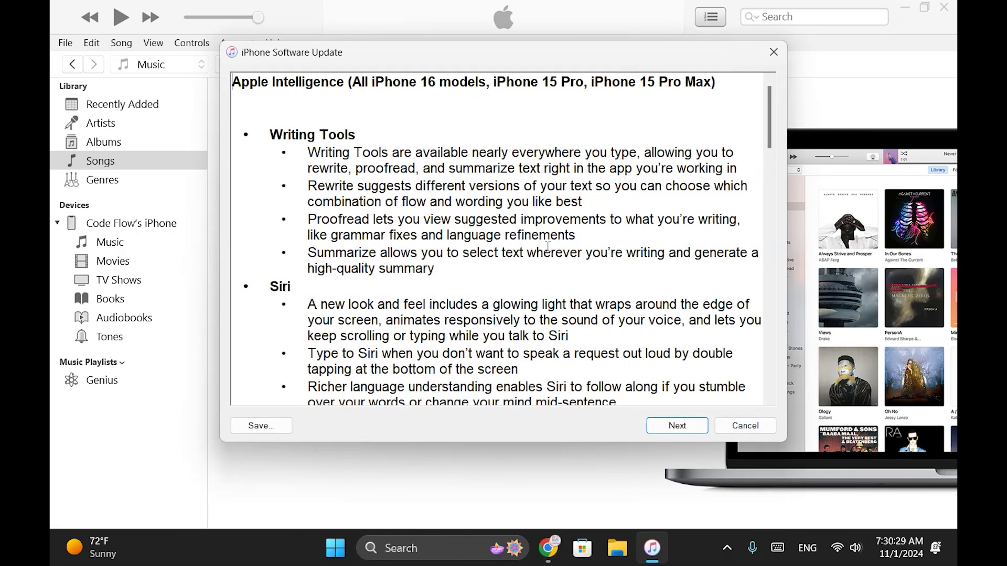
pyautogui.scroll(-8, 629, 357)
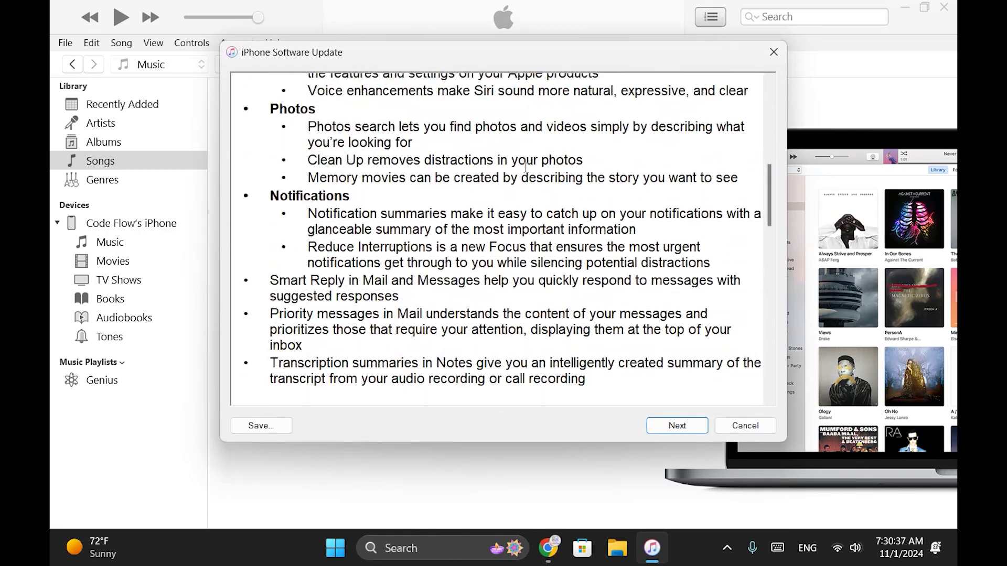
pyautogui.click(677, 426)
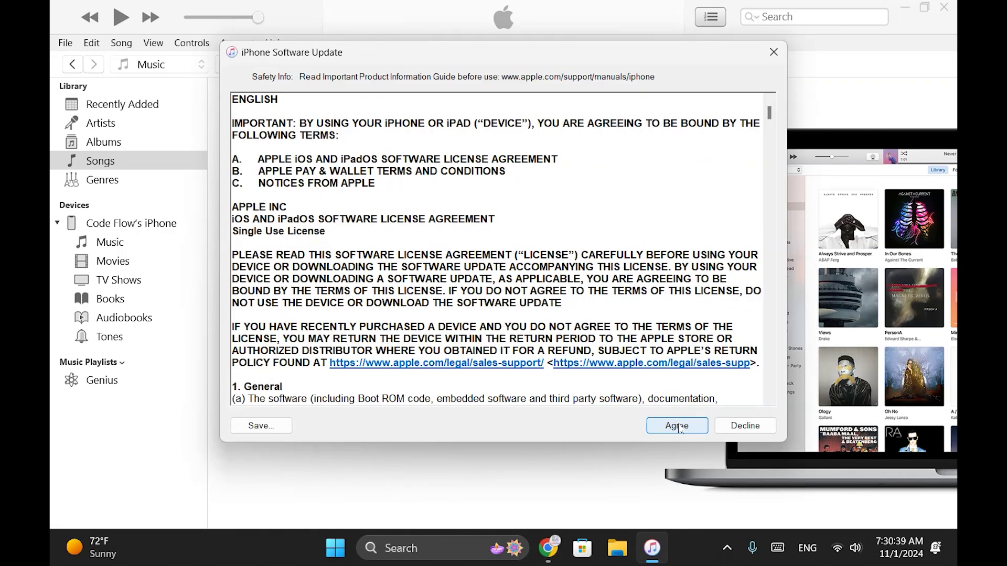
pyautogui.click(678, 426)
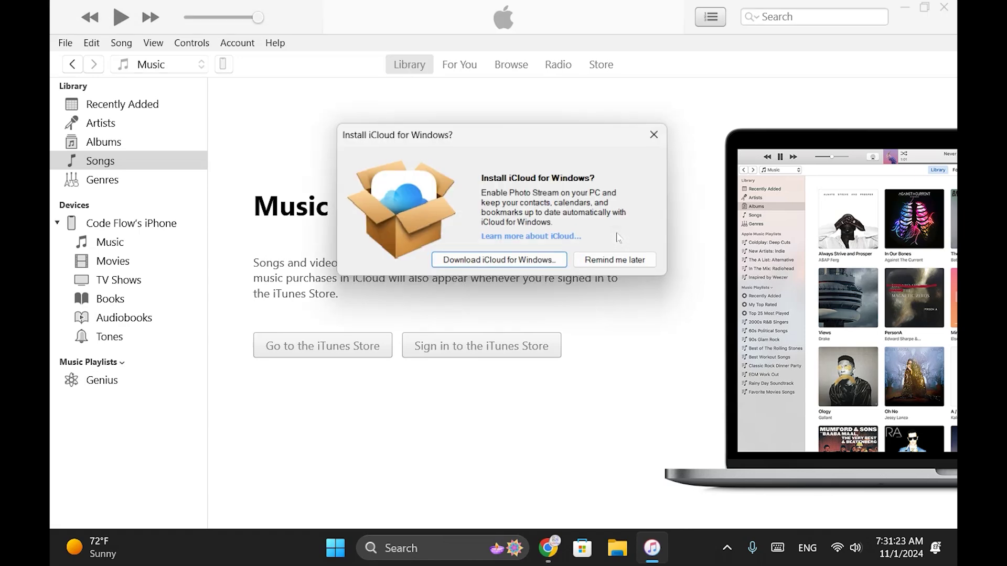
# Postpone iCloud for Windows and show the iPhone Software Update download progress.
pyautogui.click(624, 263)
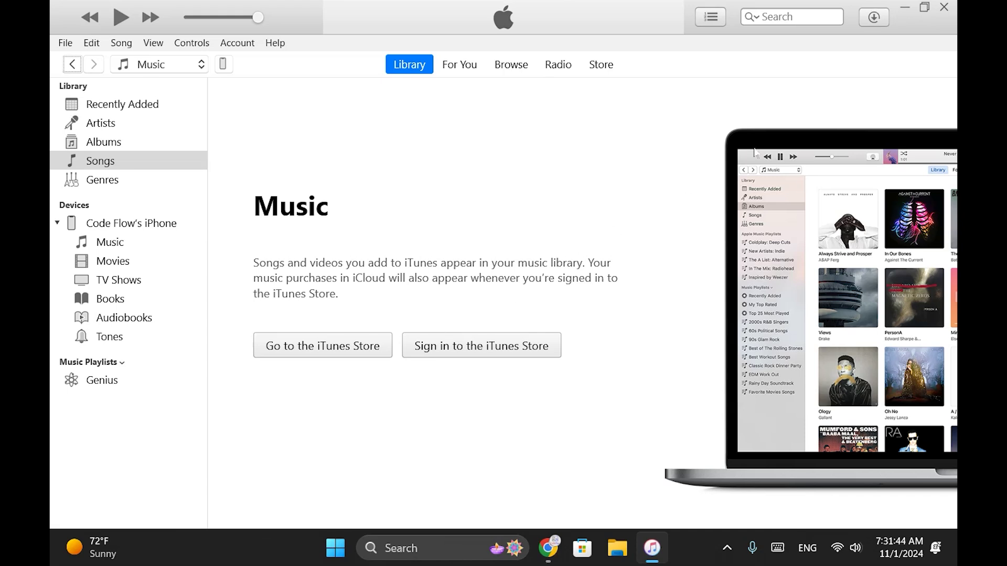
pyautogui.click(875, 18)
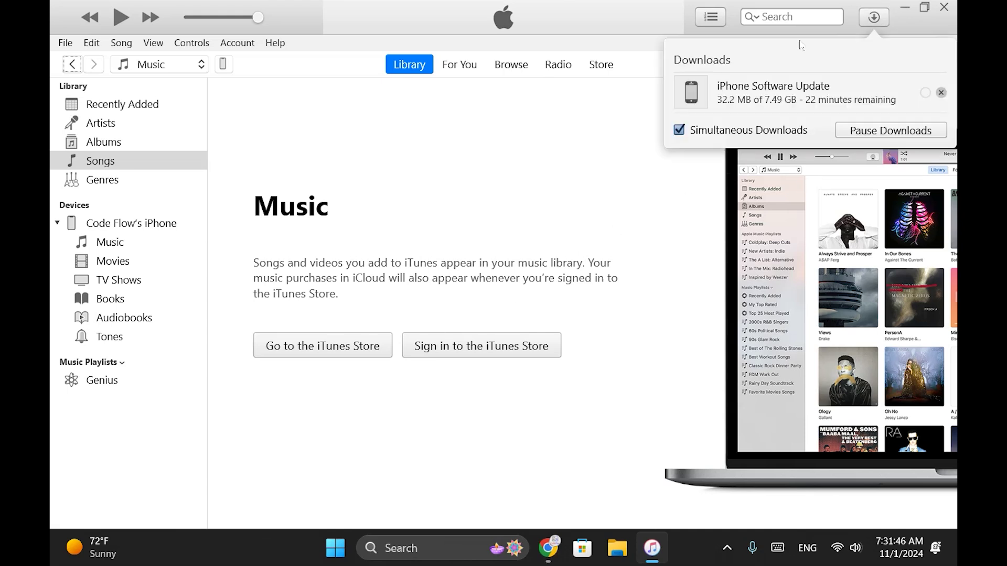